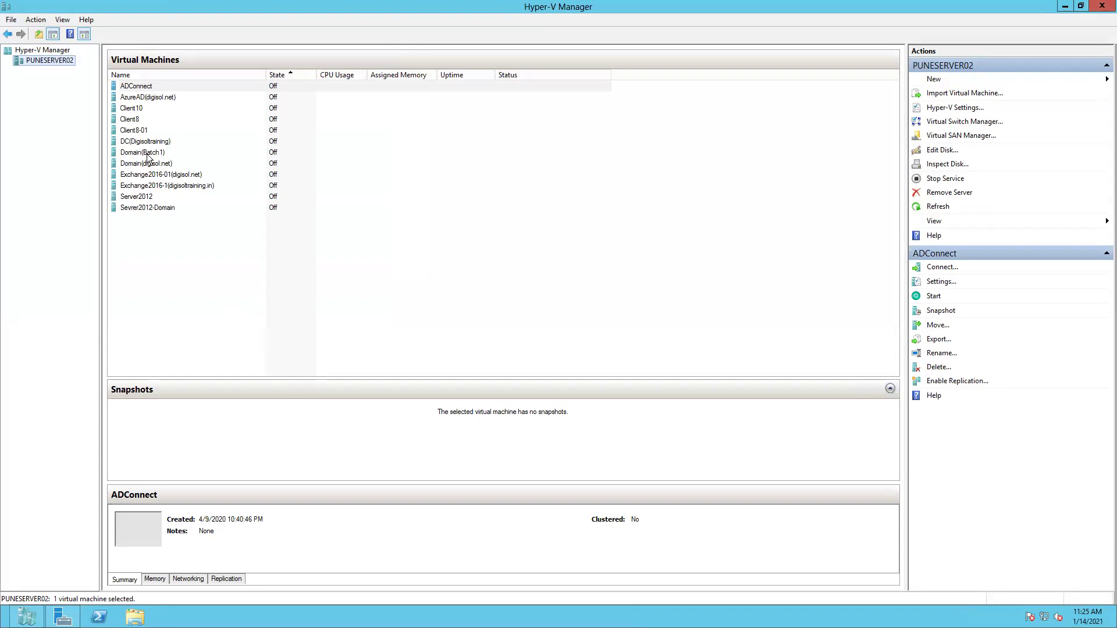
Step: Start the Domain(Batch1) virtual machine on PUNESERVER02
click(147, 155)
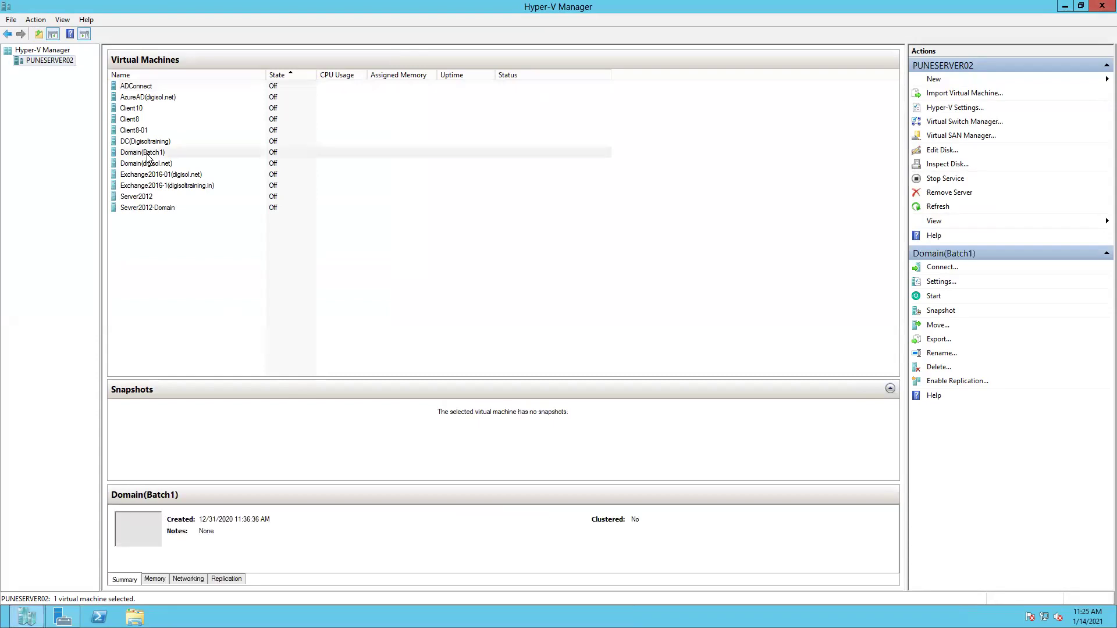
click(148, 154)
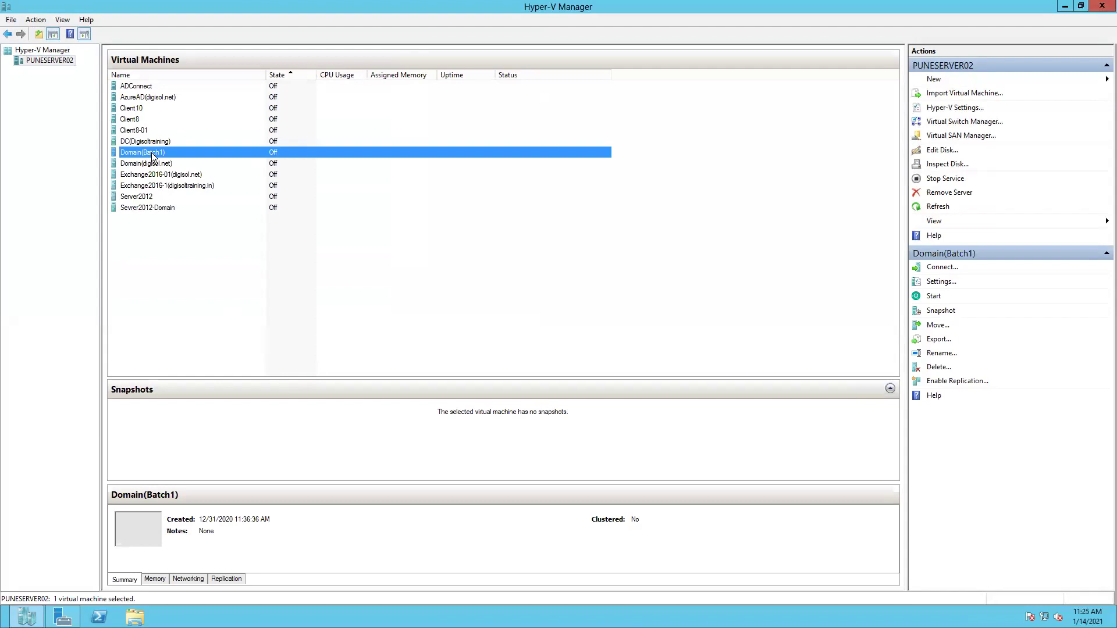
right_click(152, 152)
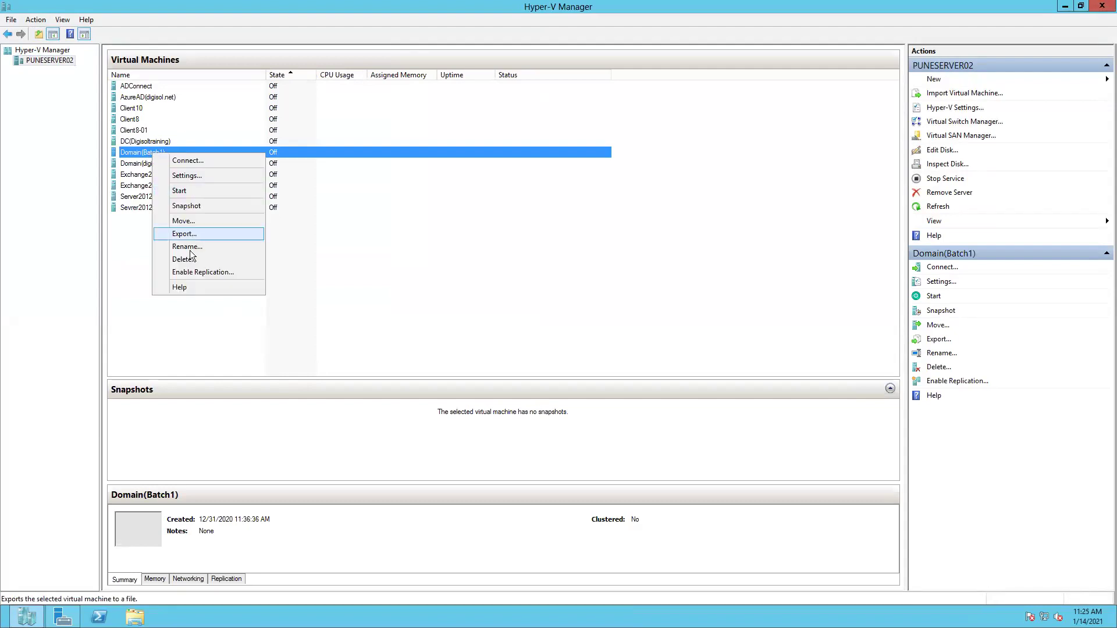
click(184, 191)
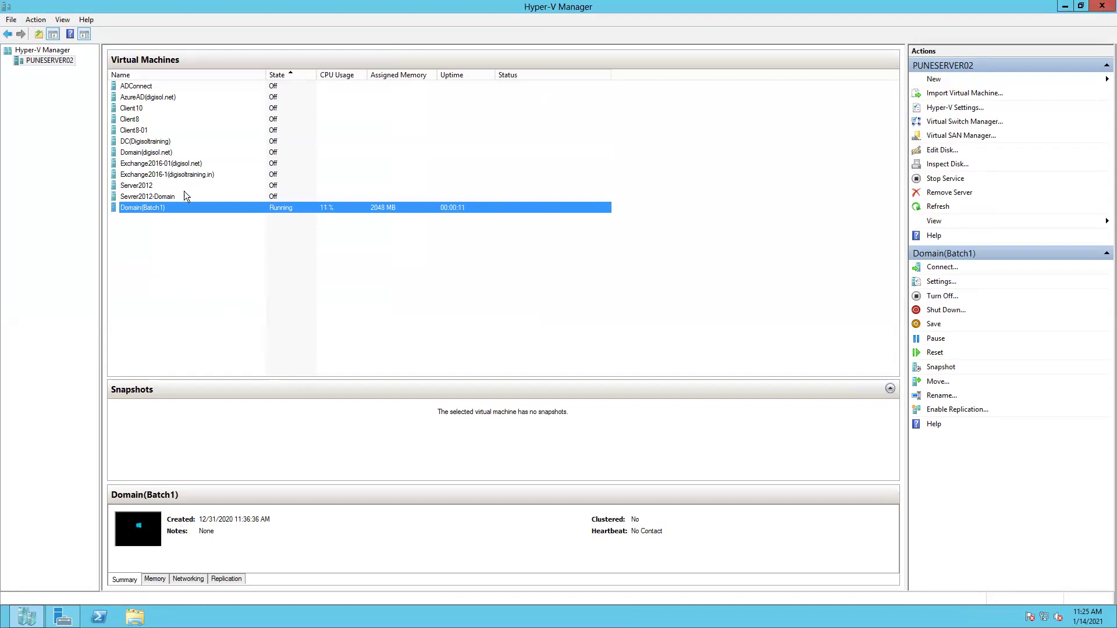
Step: Start the Client10 virtual machine on PUNESERVER02
click(134, 110)
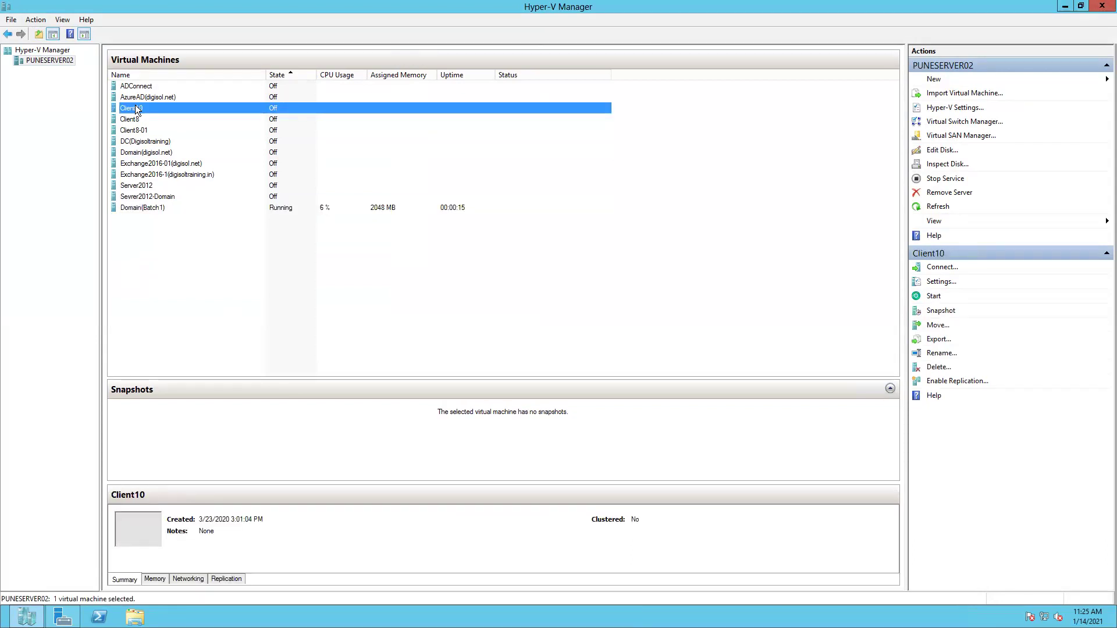
right_click(137, 110)
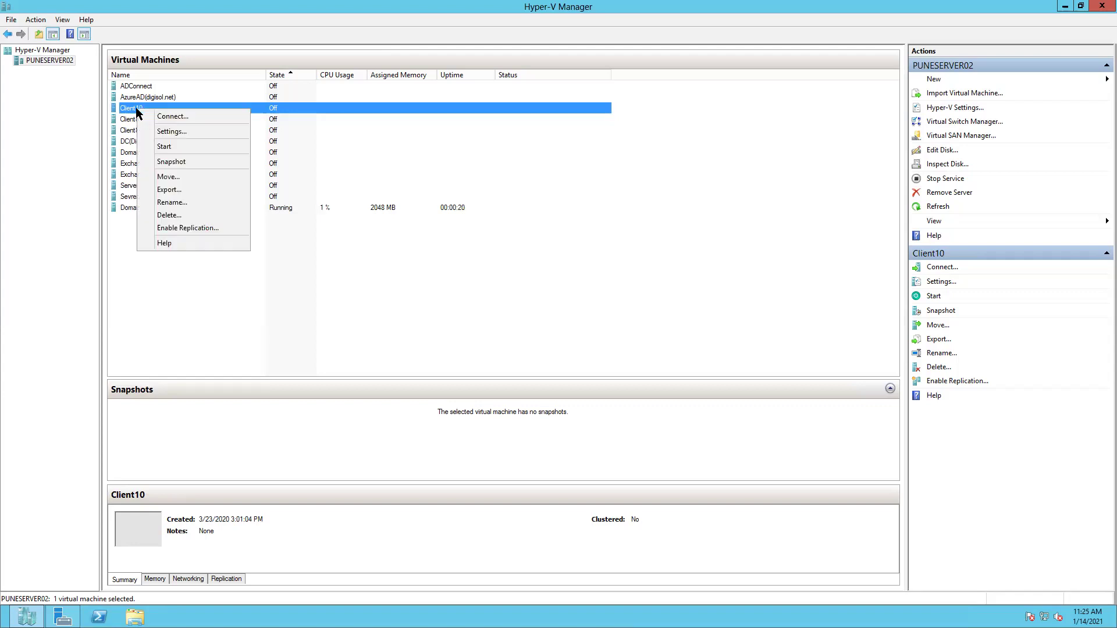
click(171, 153)
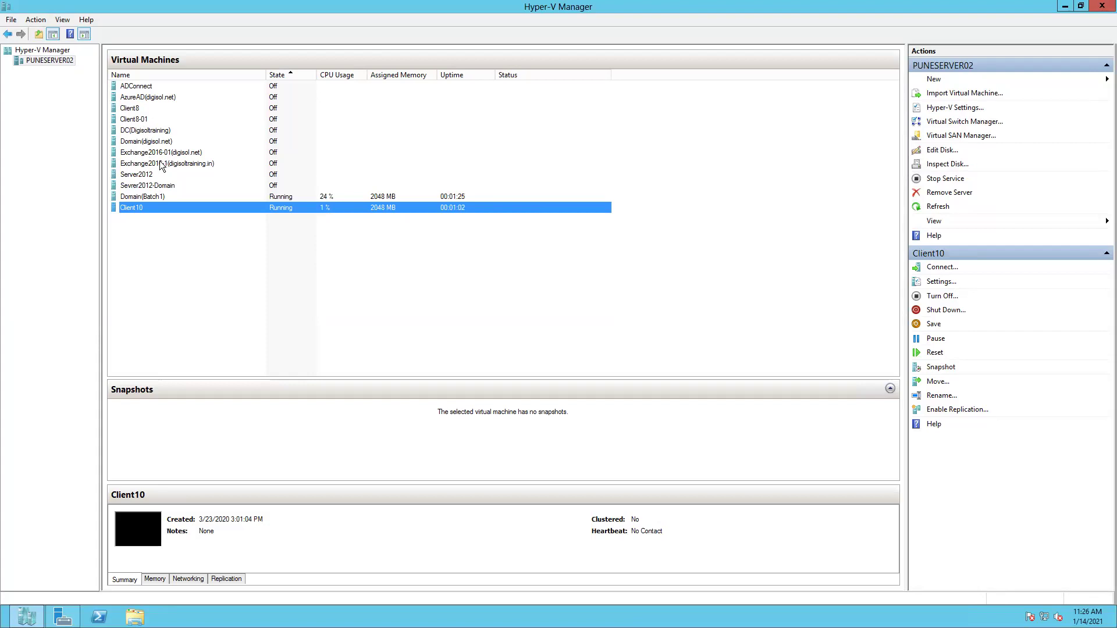
Step: Connect to the Domain(Batch1) virtual machine and sign in as DIGISOL\Administrator with the account password
click(144, 198)
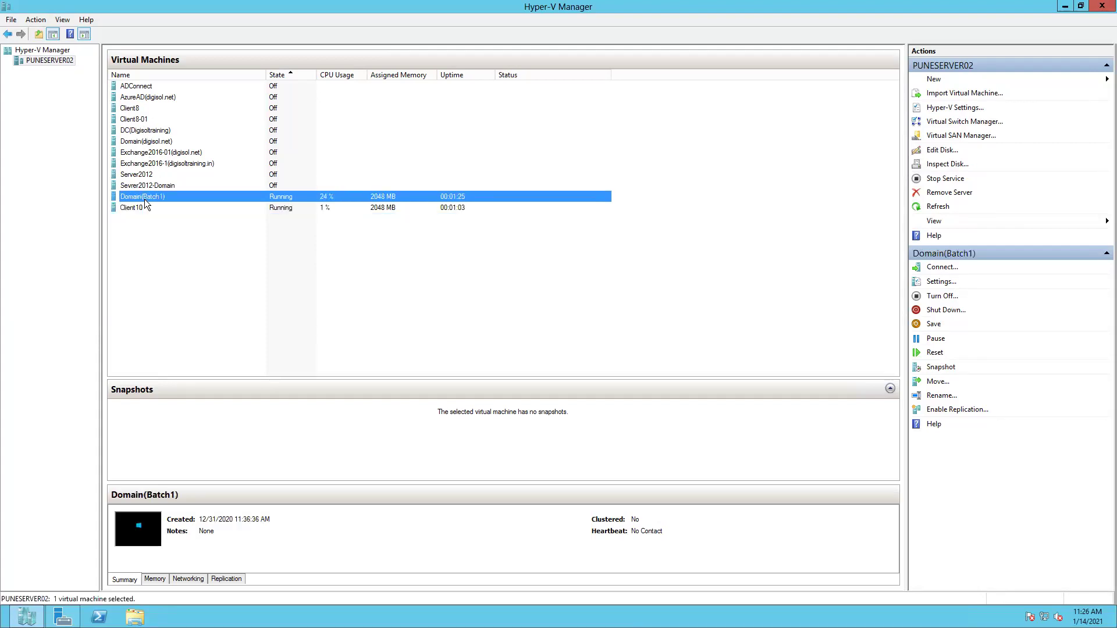
right_click(146, 199)
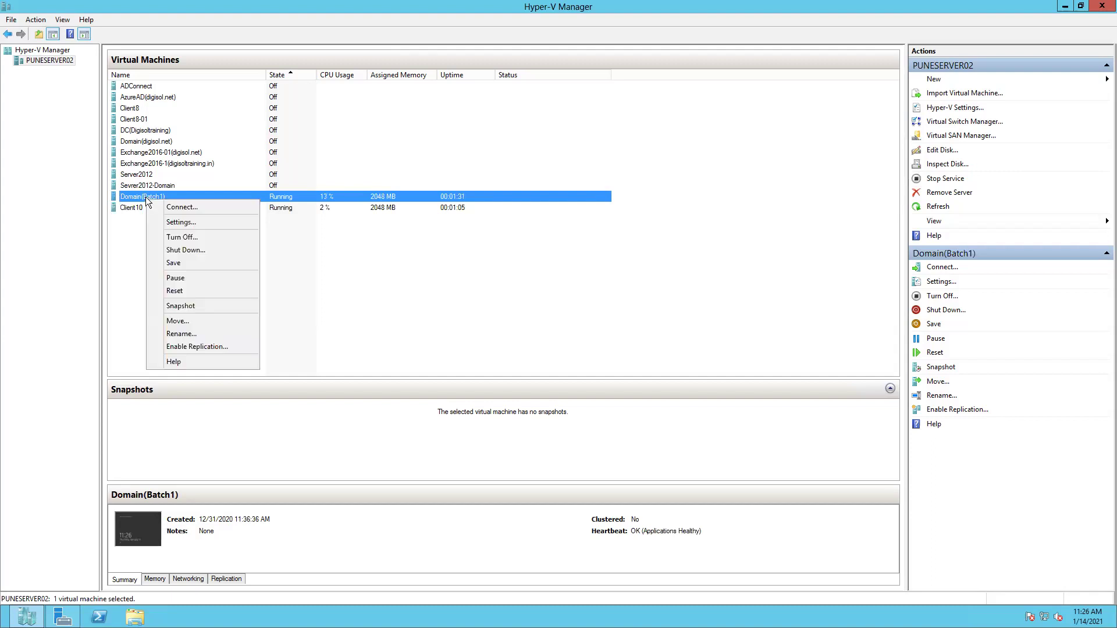
click(179, 205)
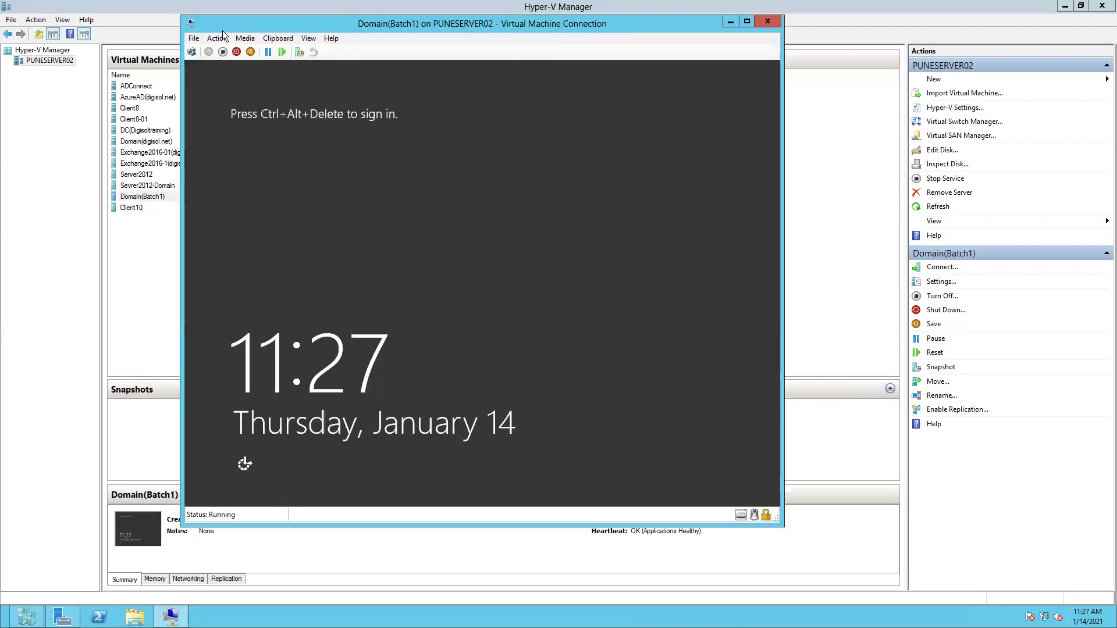
click(217, 38)
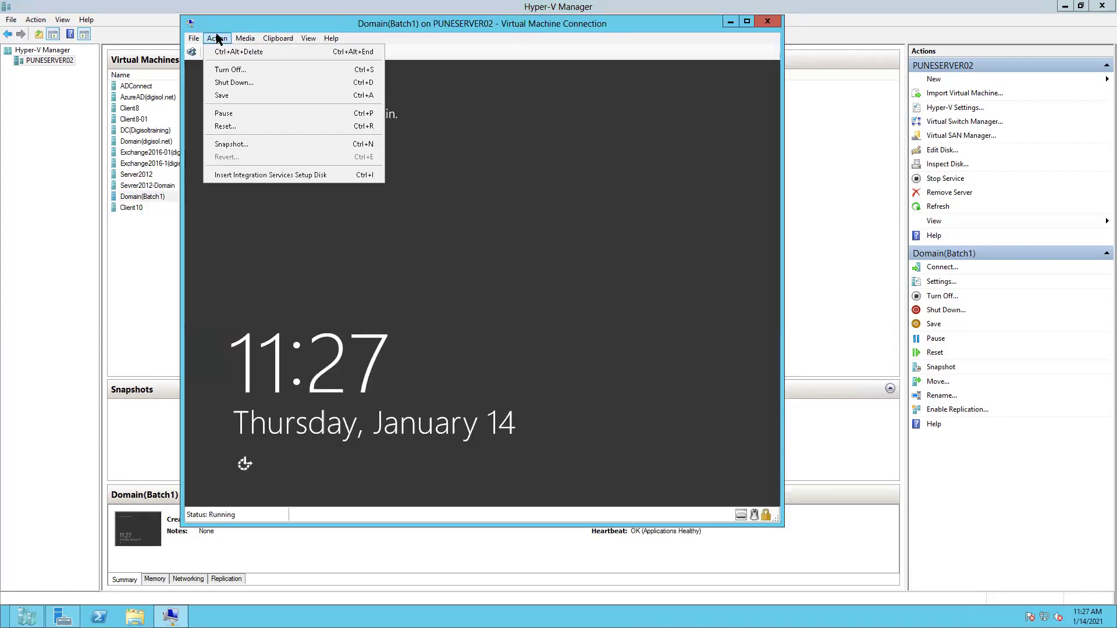
click(229, 52)
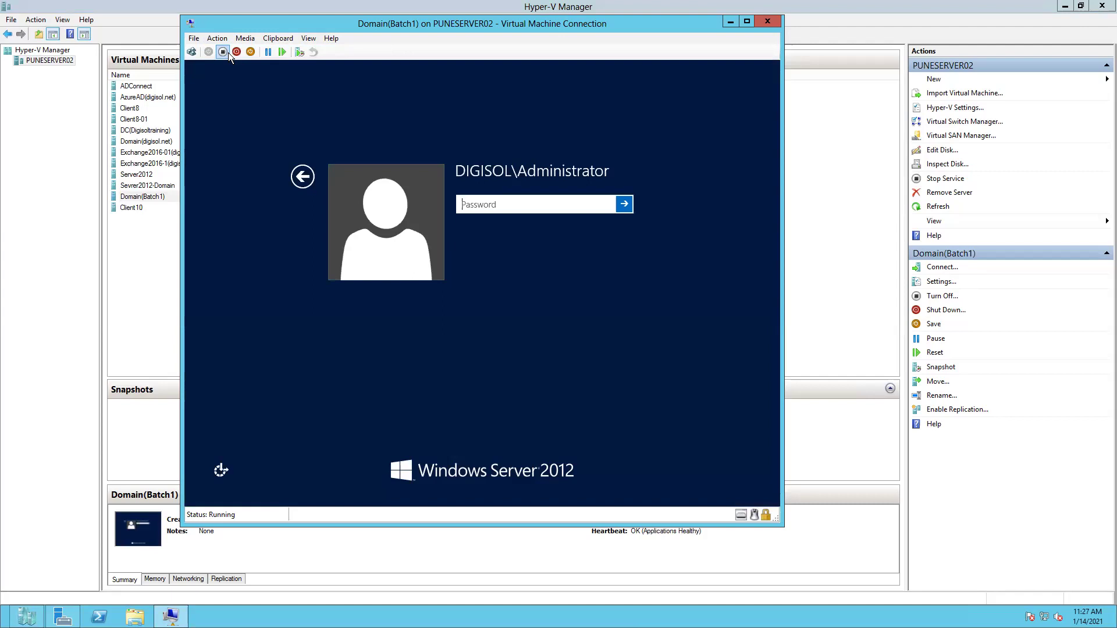
text(•••••••••••)
click(630, 206)
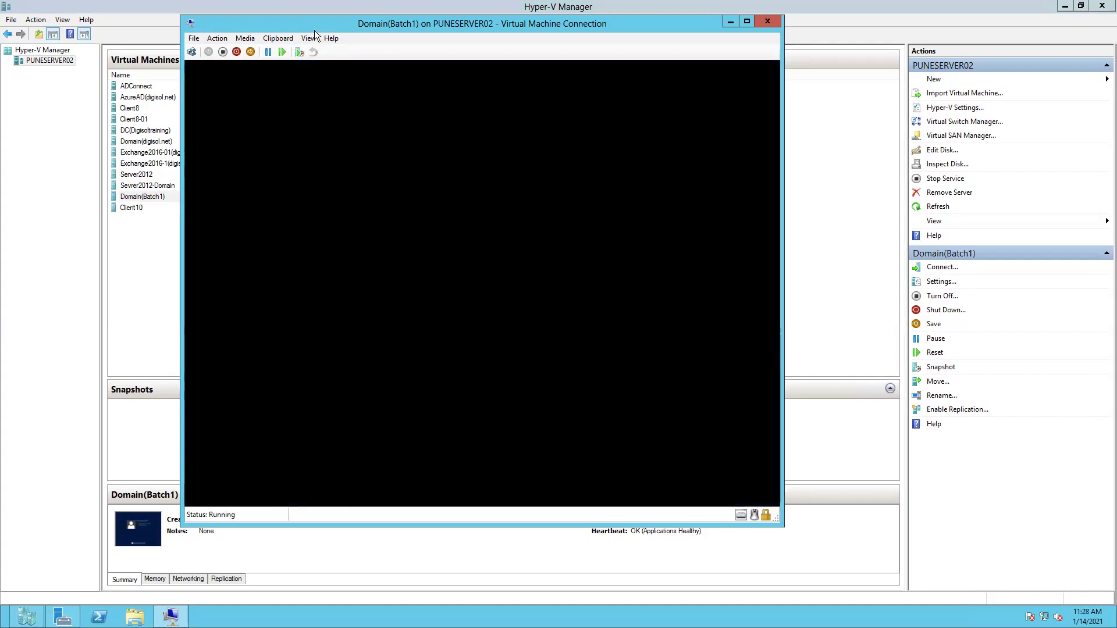
Step: Set the Domain(Batch1) console to full screen mode, move the remote session bar aside and minimize the console
drag(318, 29, 383, 97)
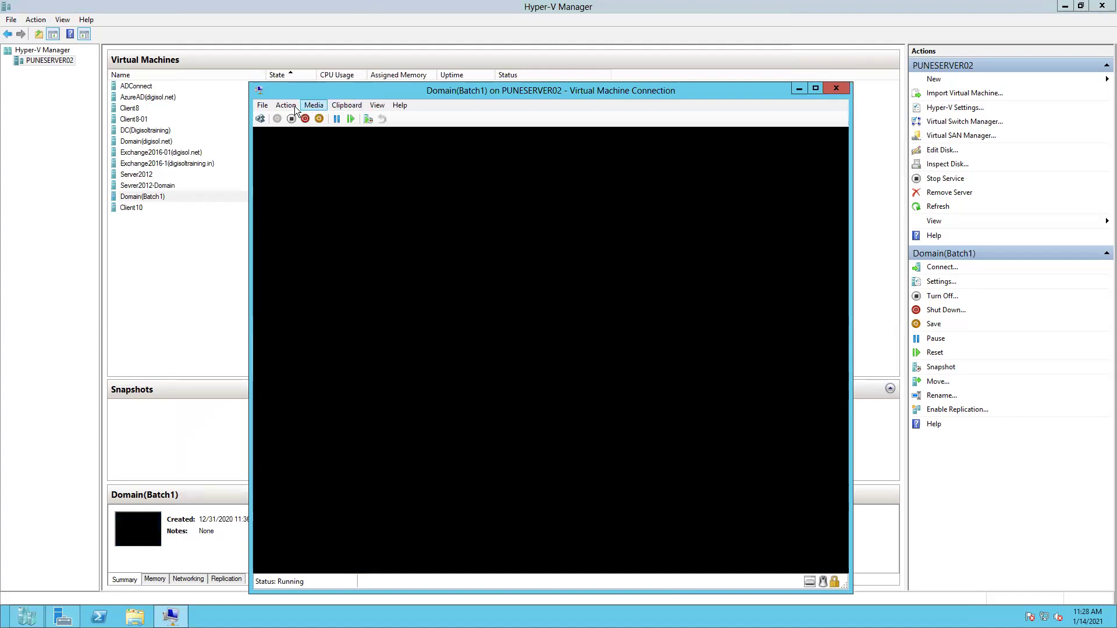
click(374, 106)
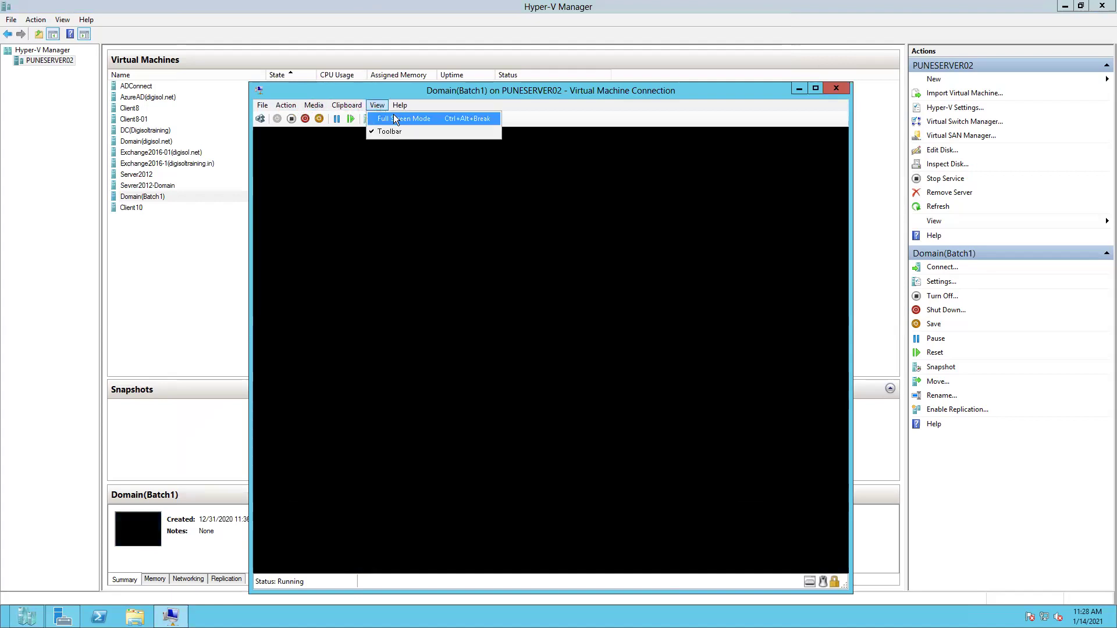
click(393, 115)
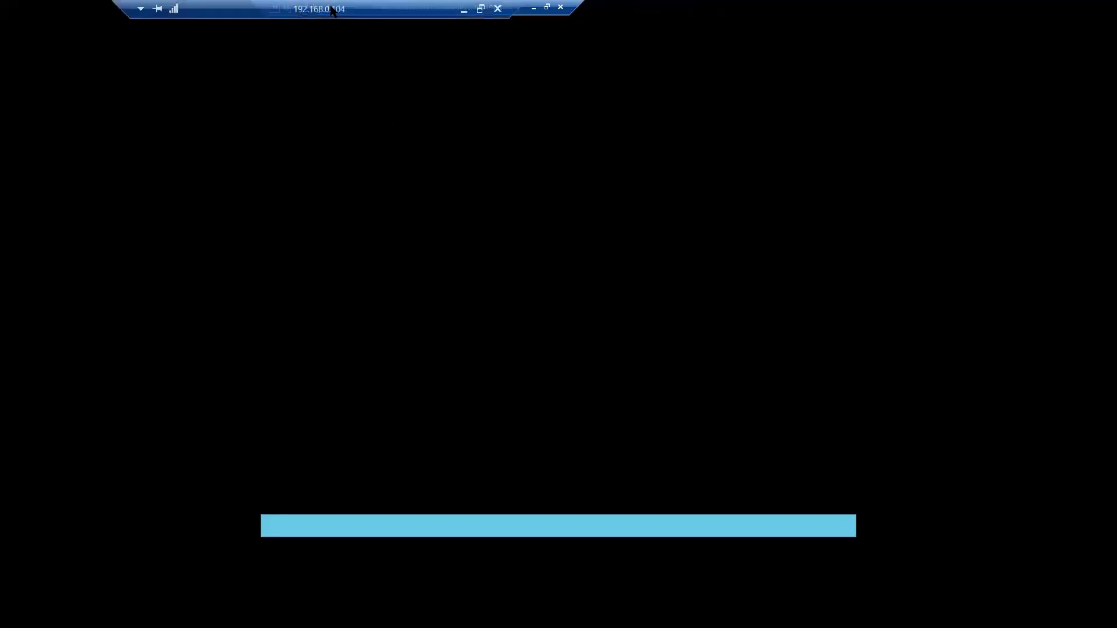
drag(275, 9, 96, 7)
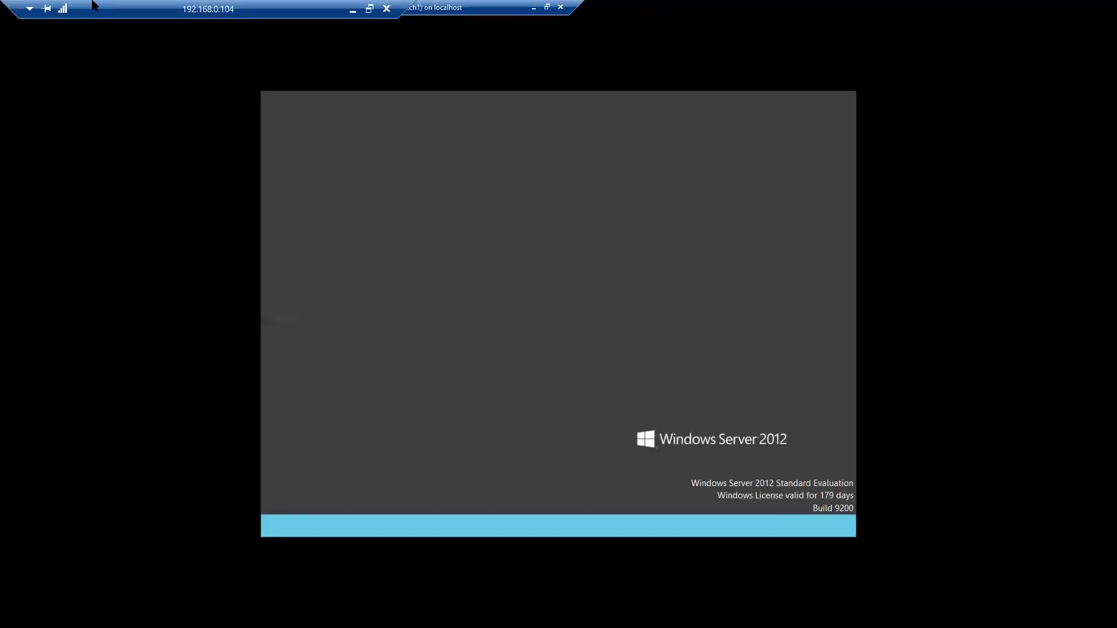
click(534, 7)
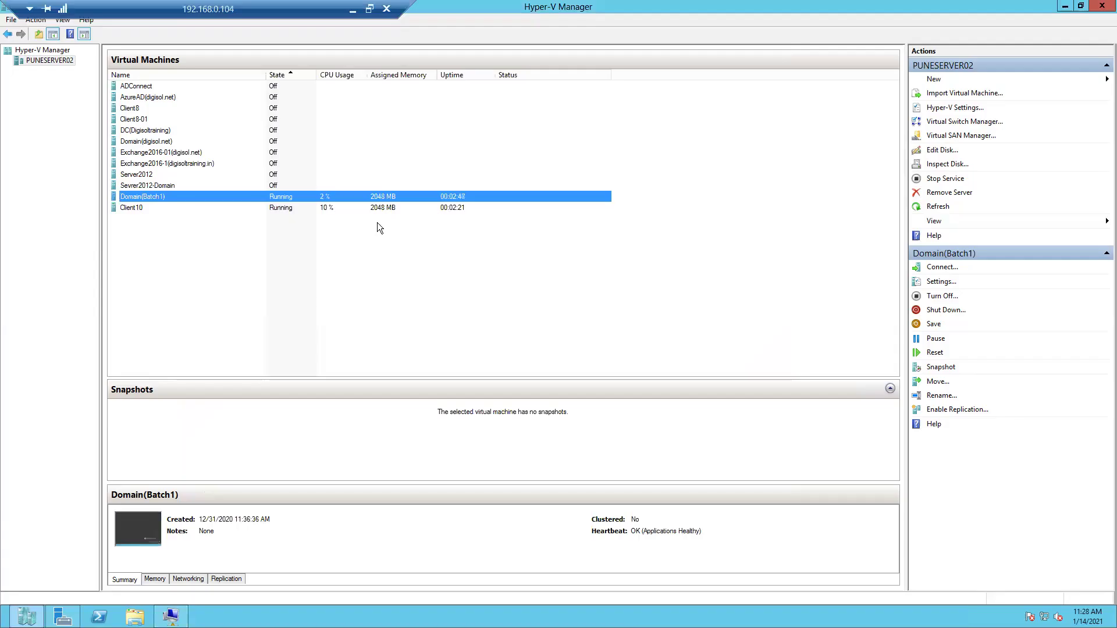
Step: Connect to the Client10 virtual machine and sign in to the preselected user account with its password
click(138, 208)
right_click(137, 209)
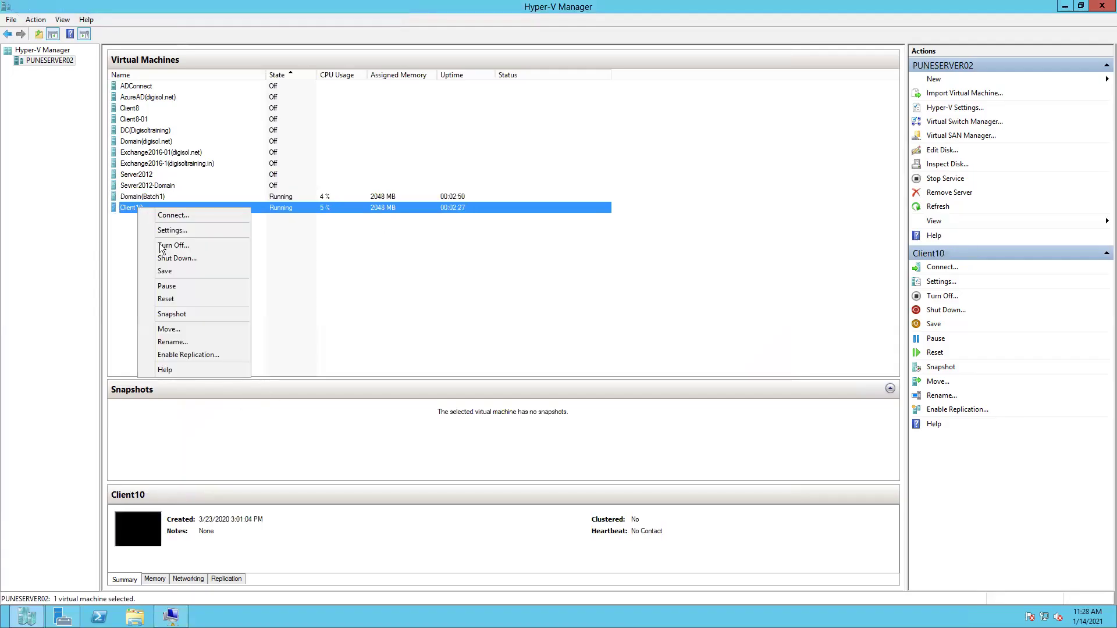
click(175, 218)
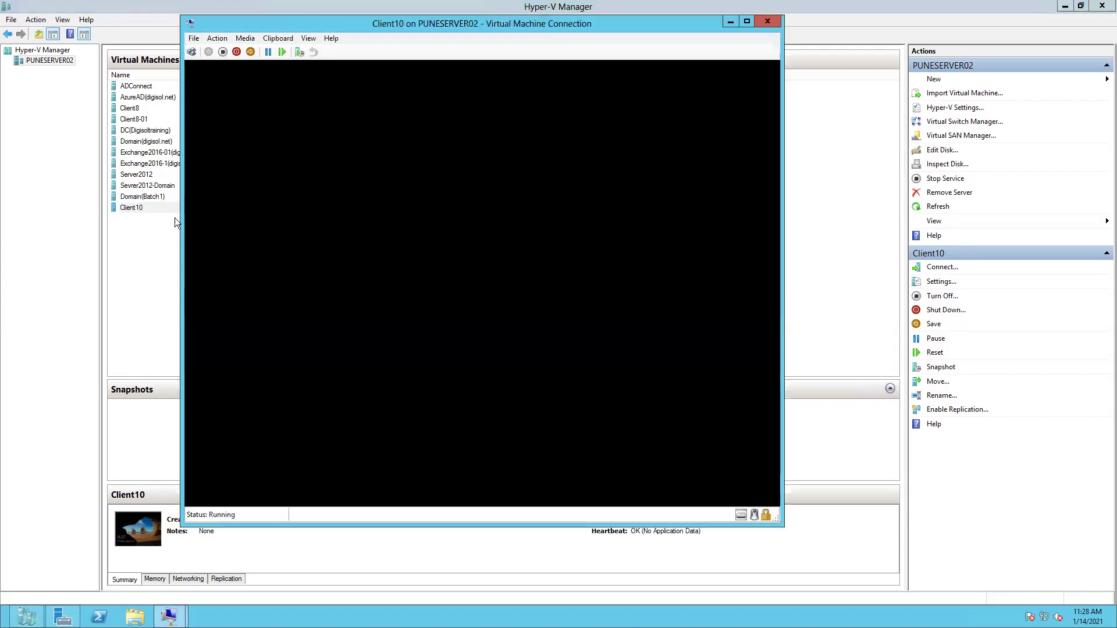
click(217, 38)
click(228, 51)
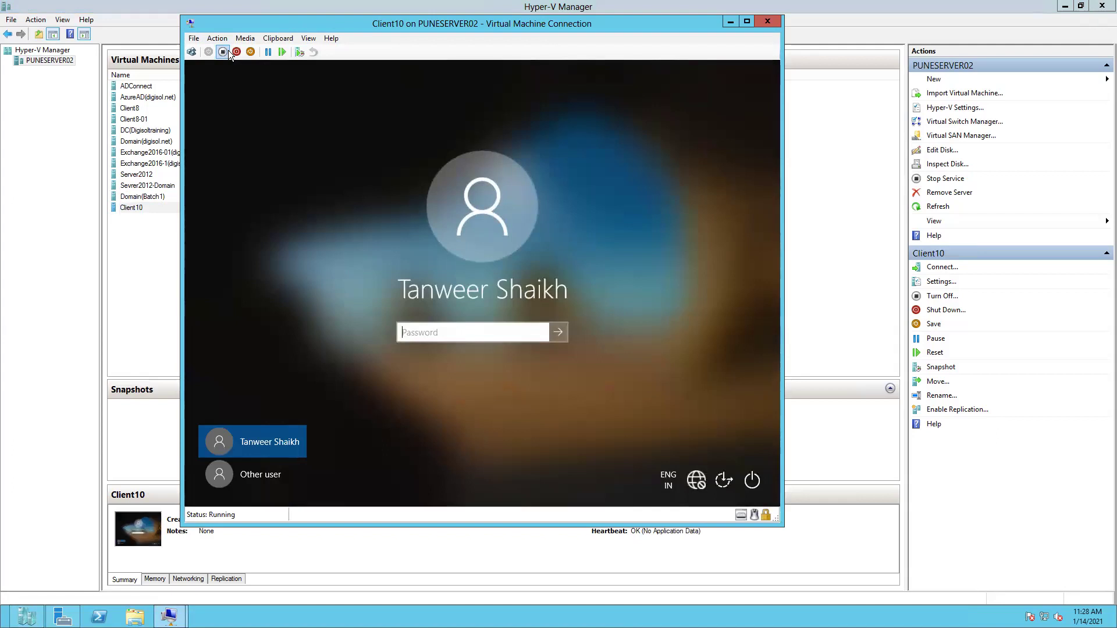
text(••••••••••••)
click(558, 332)
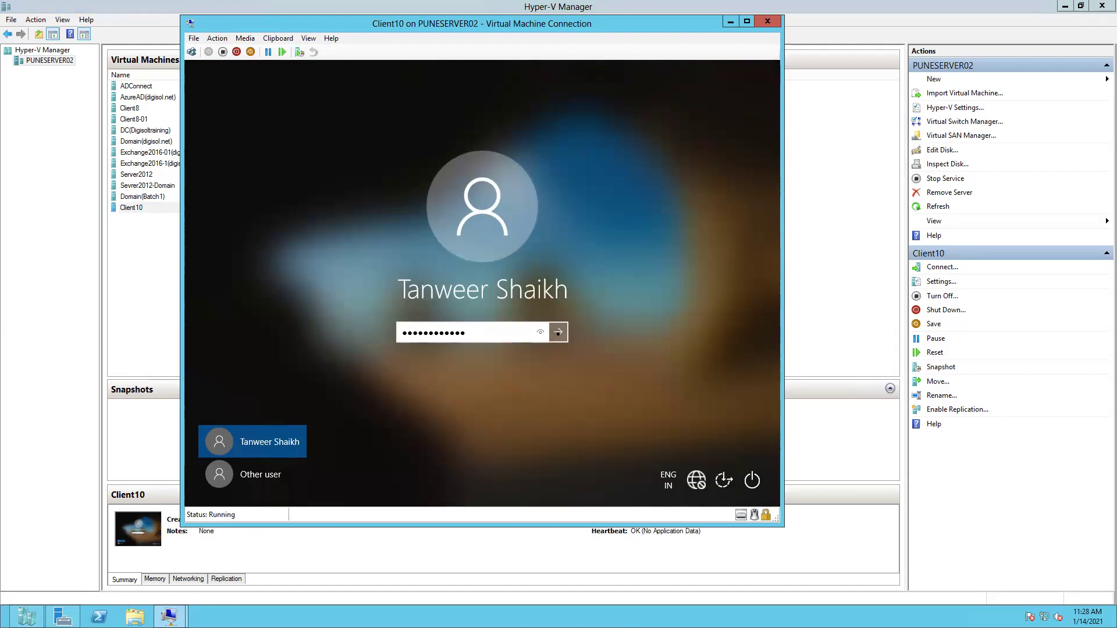
click(558, 333)
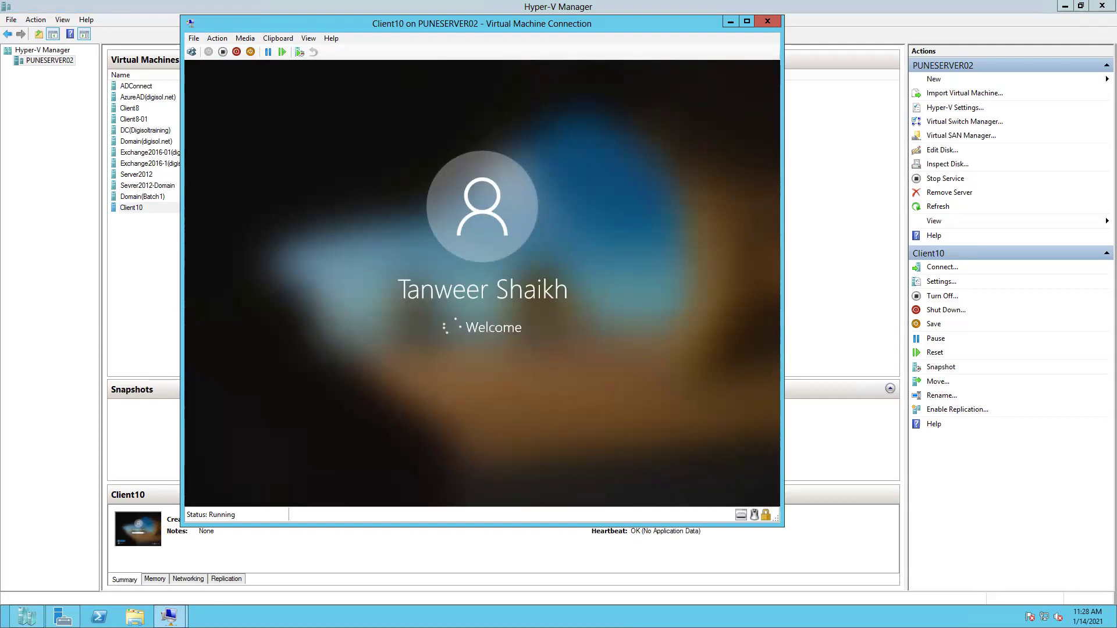
Step: Set the Client10 console to full screen mode, shift its connection bar aside and minimize the console
click(303, 39)
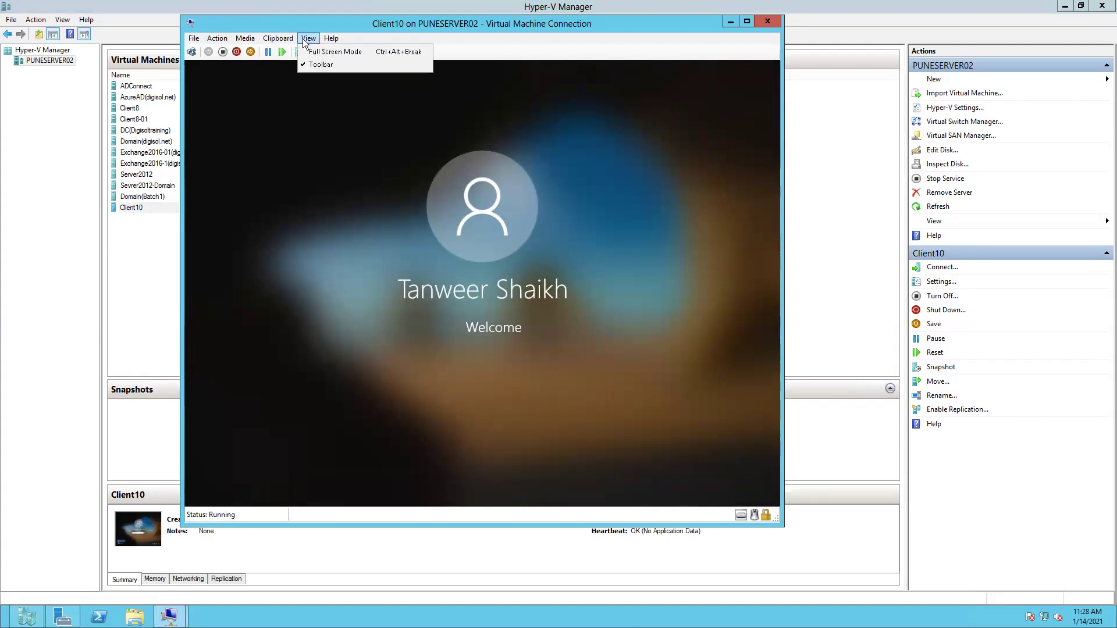
click(322, 49)
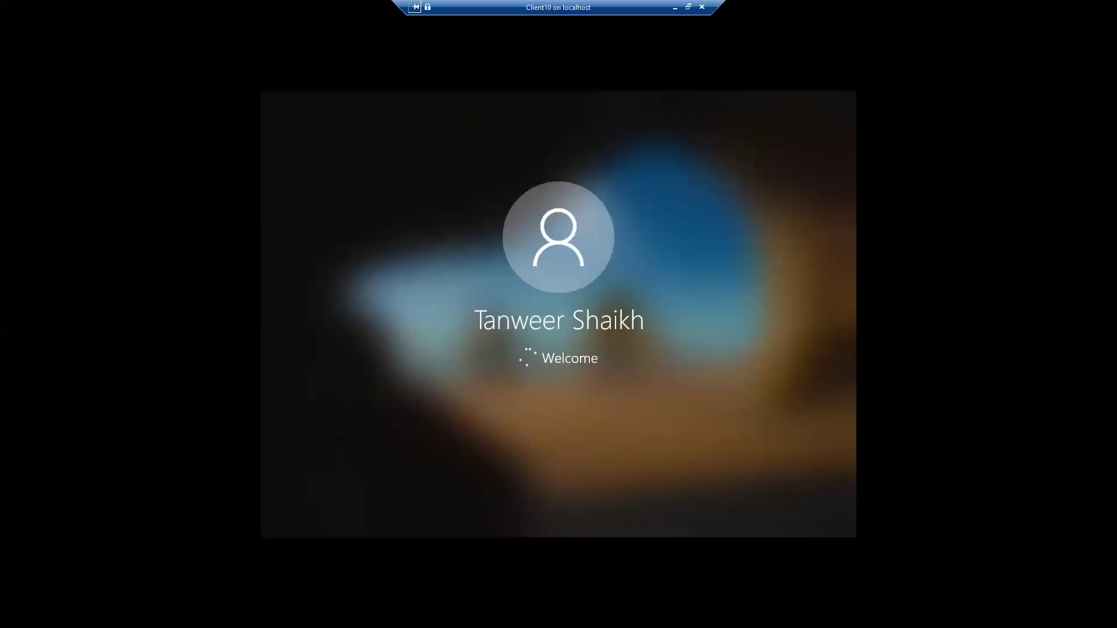
drag(561, 8, 425, 9)
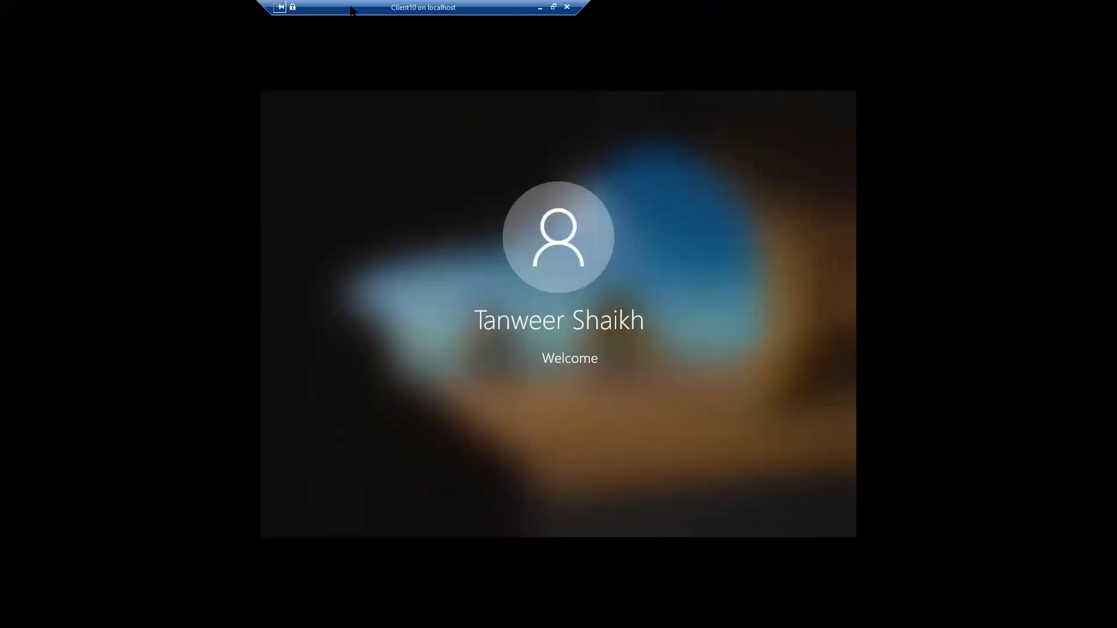
click(540, 7)
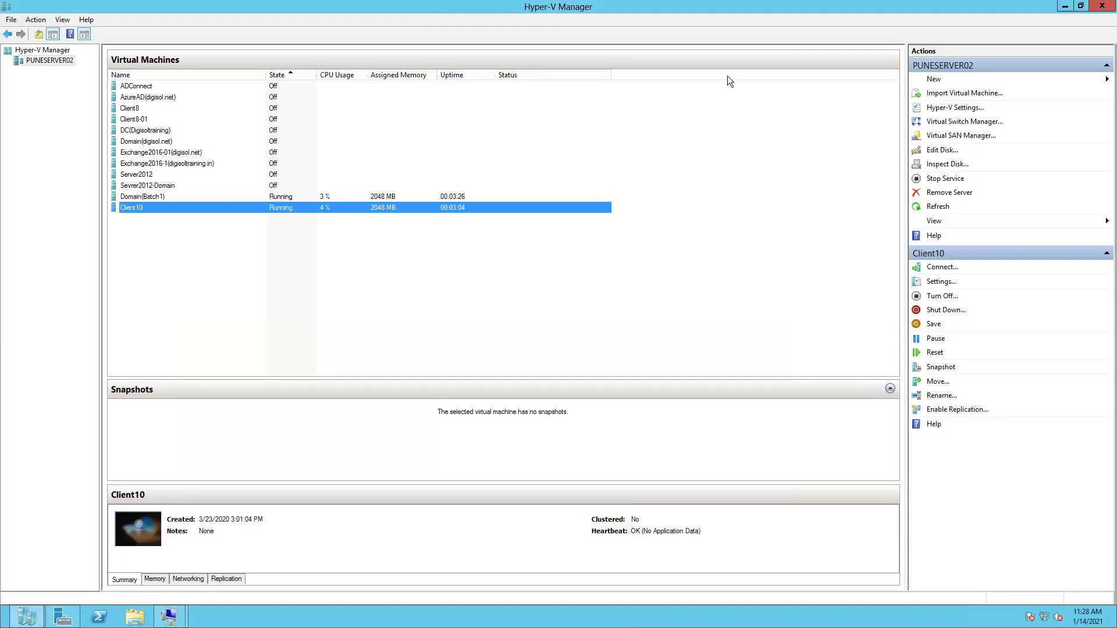
Step: Minimize Hyper-V Manager and return to the Domain(Batch1) console, minimizing Server Manager there to clear its desktop
click(1064, 7)
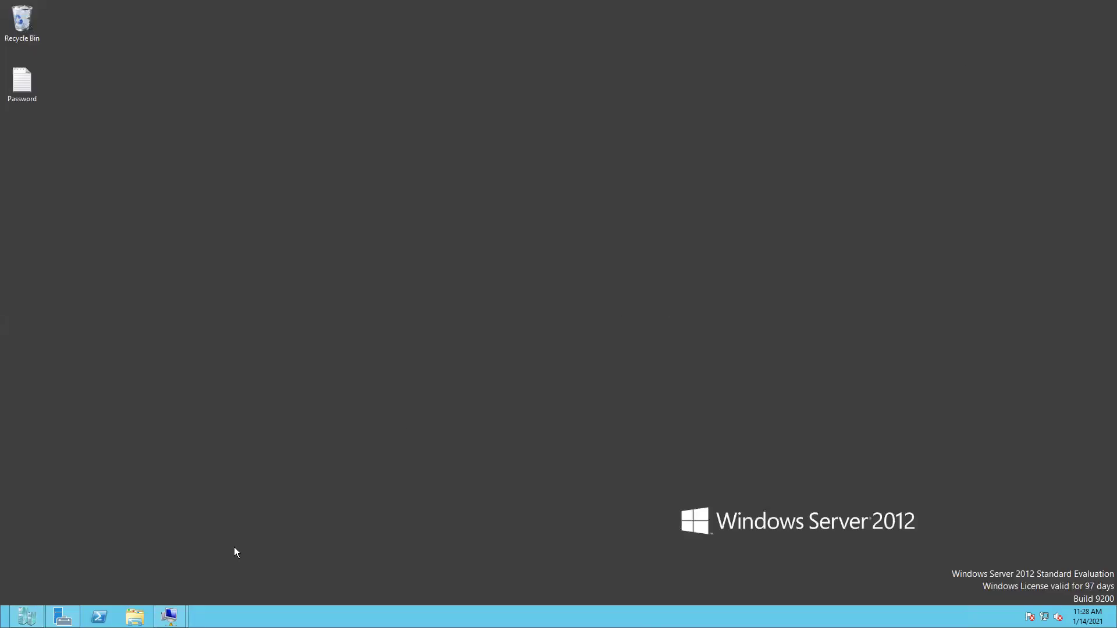
mouse_move(180, 614)
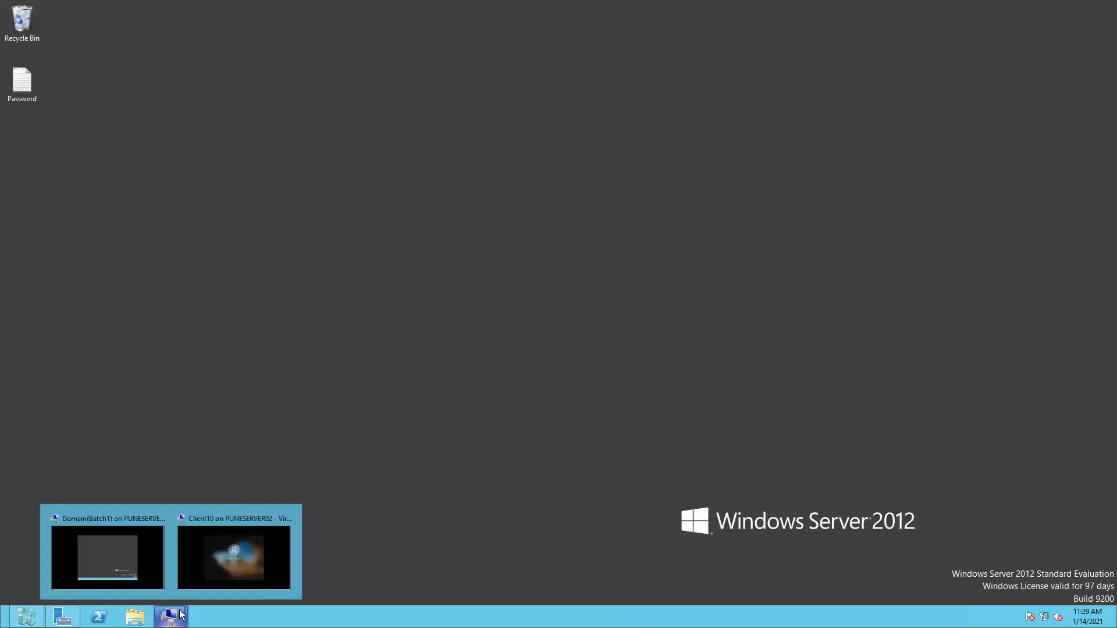
click(125, 553)
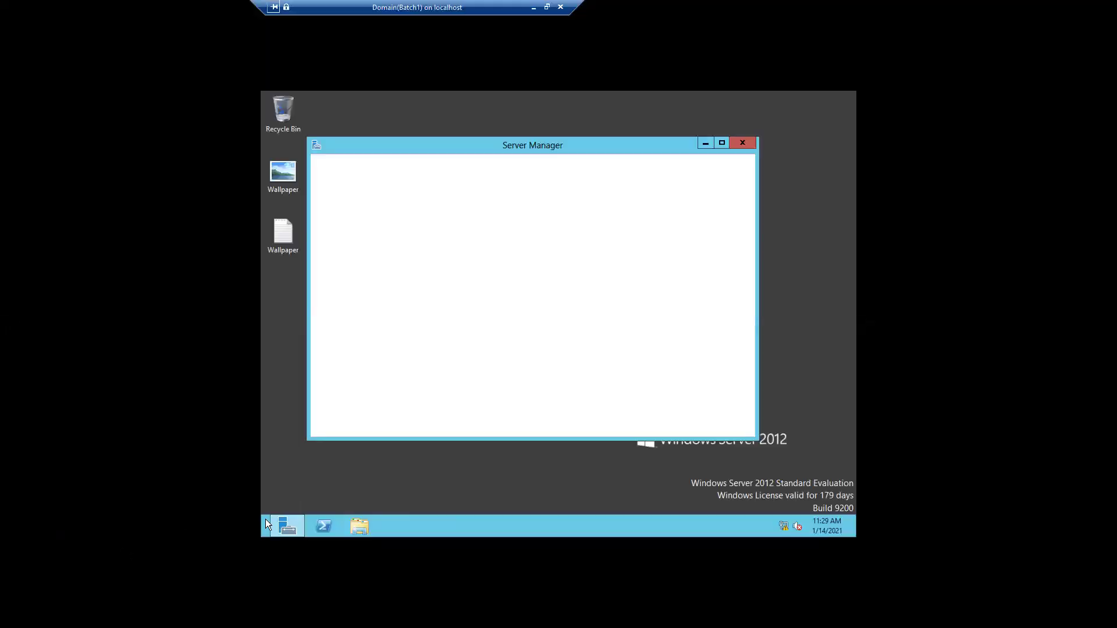
click(704, 143)
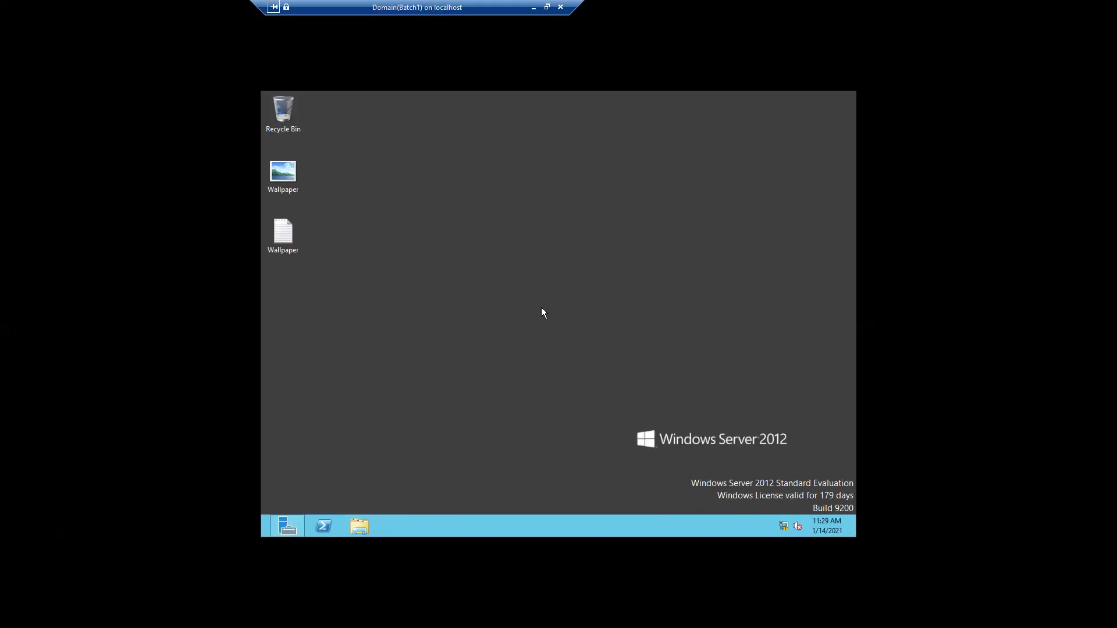
Step: Search the server's apps for "group", open Group Policy Management and maximize its window
right_click(263, 533)
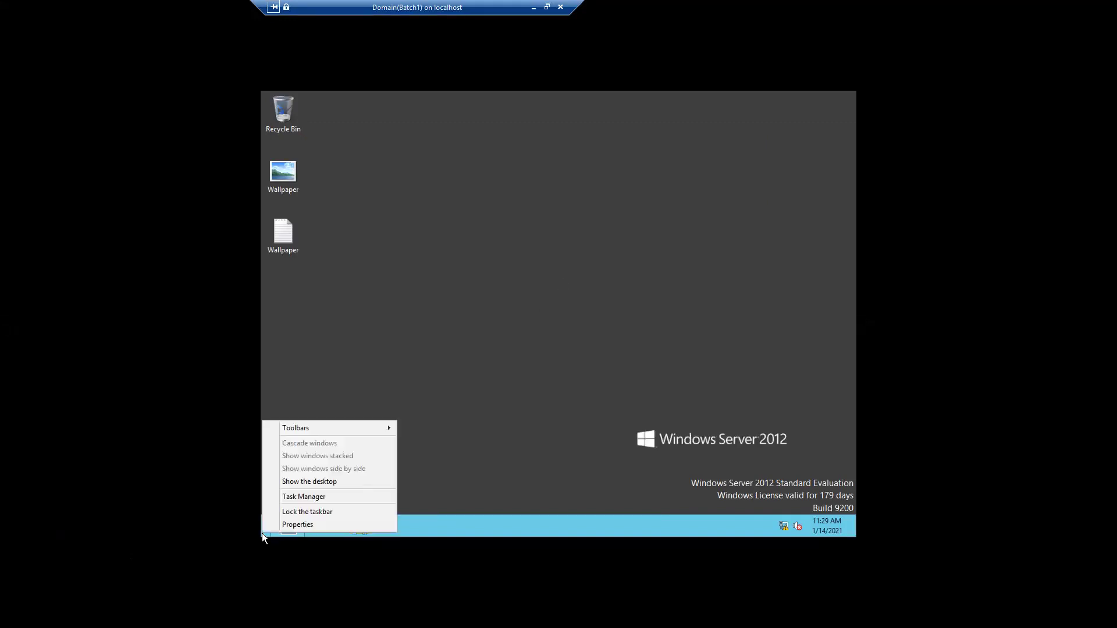
click(552, 397)
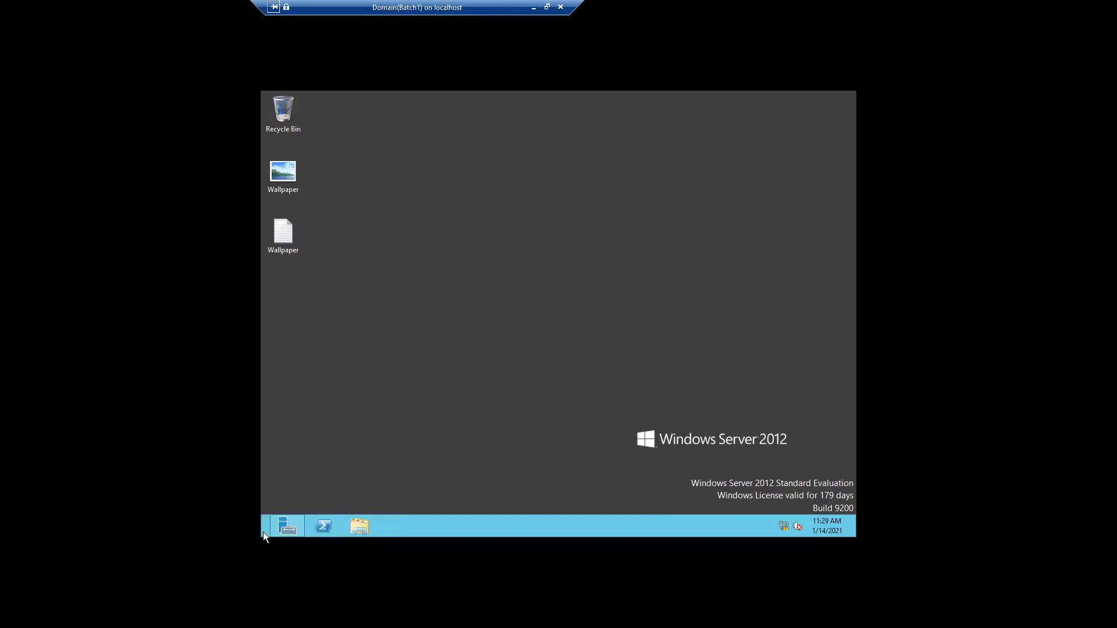
mouse_move(261, 536)
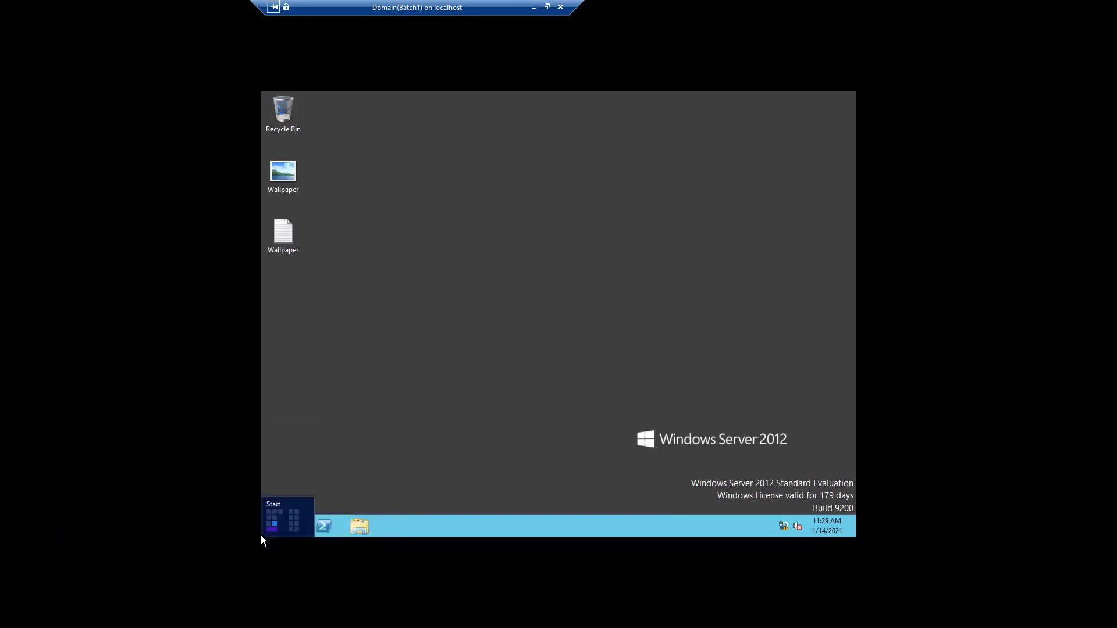
right_click(260, 536)
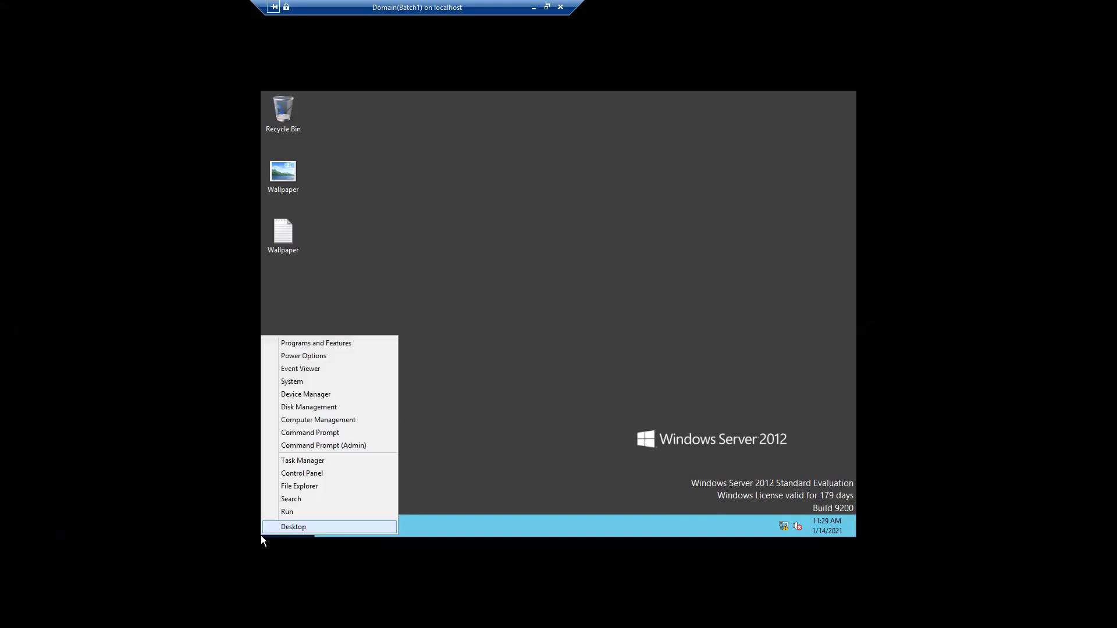
click(305, 497)
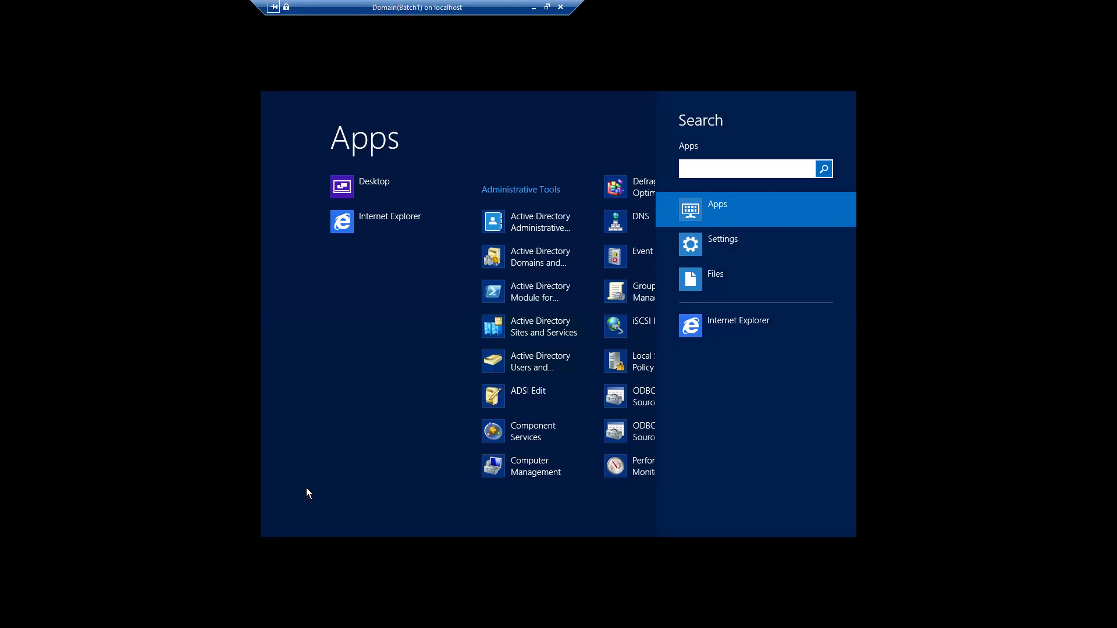
text(group)
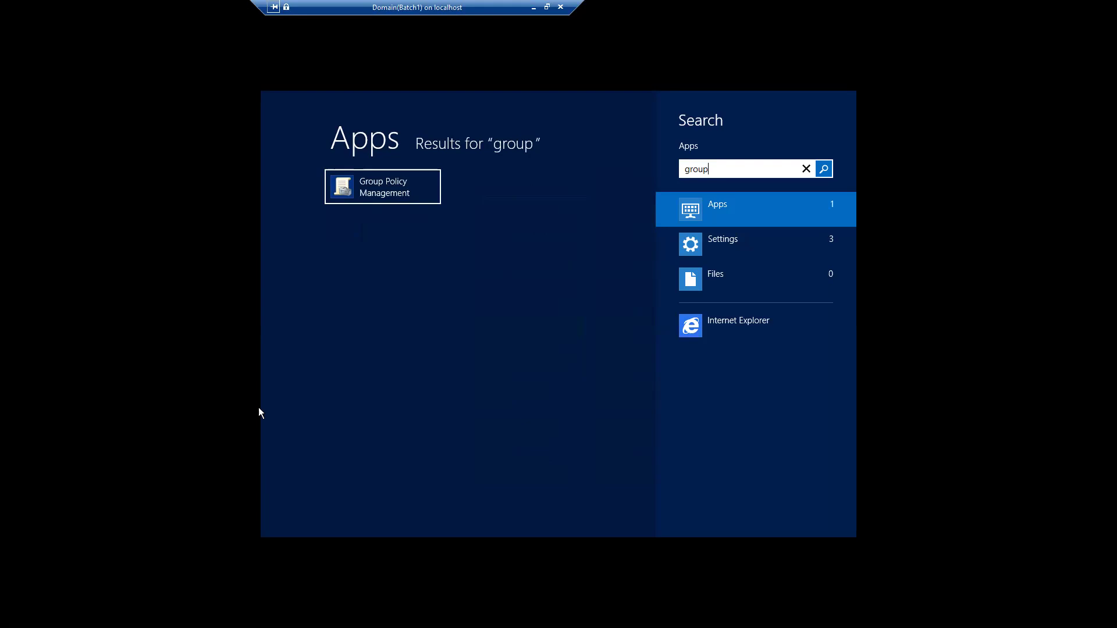
click(380, 200)
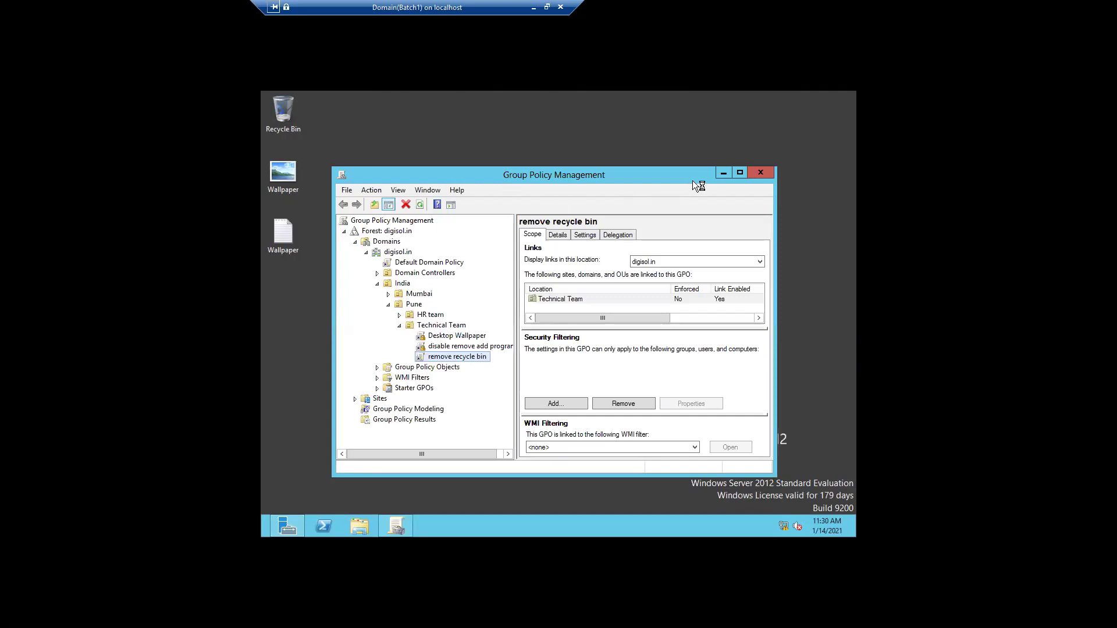
click(740, 172)
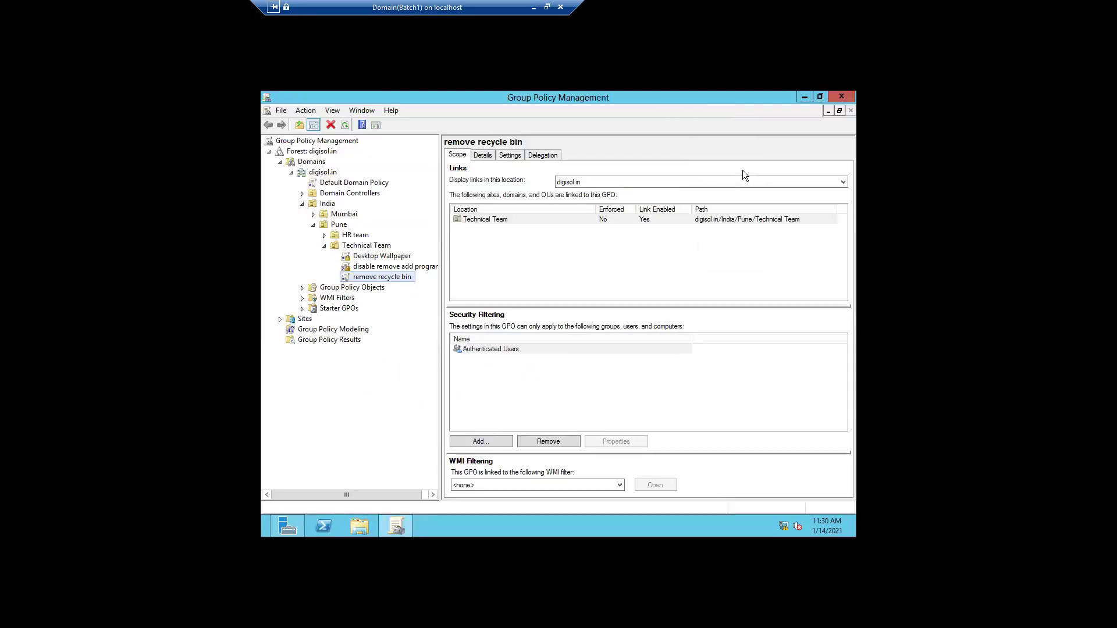
Step: Open the "remove recycle bin" policy linked under the Technical Team organizational unit for editing
right_click(391, 283)
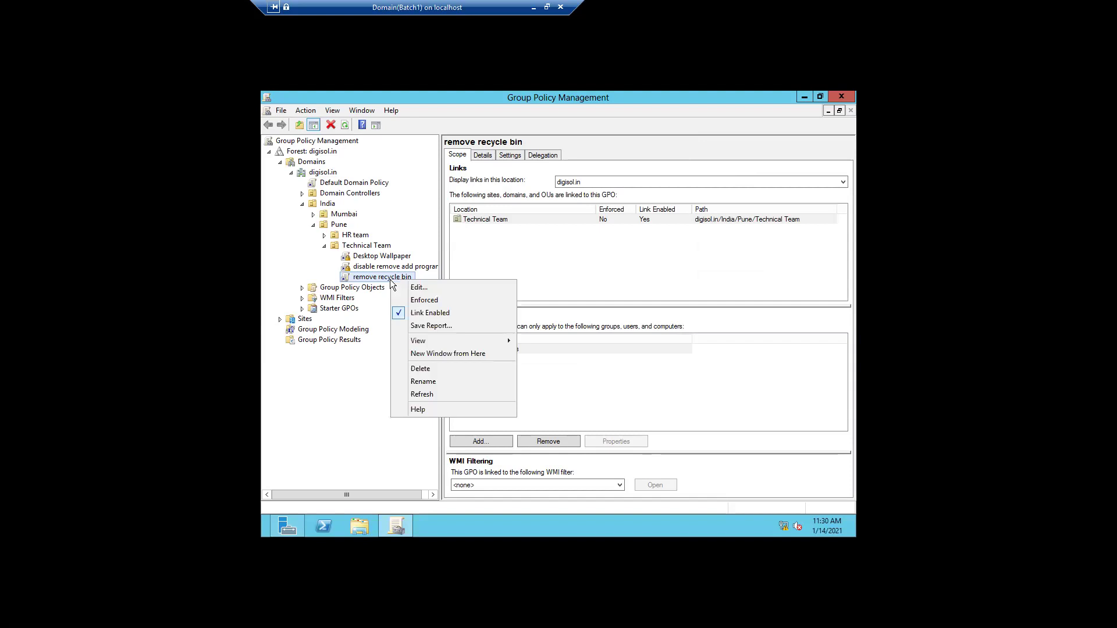
click(416, 293)
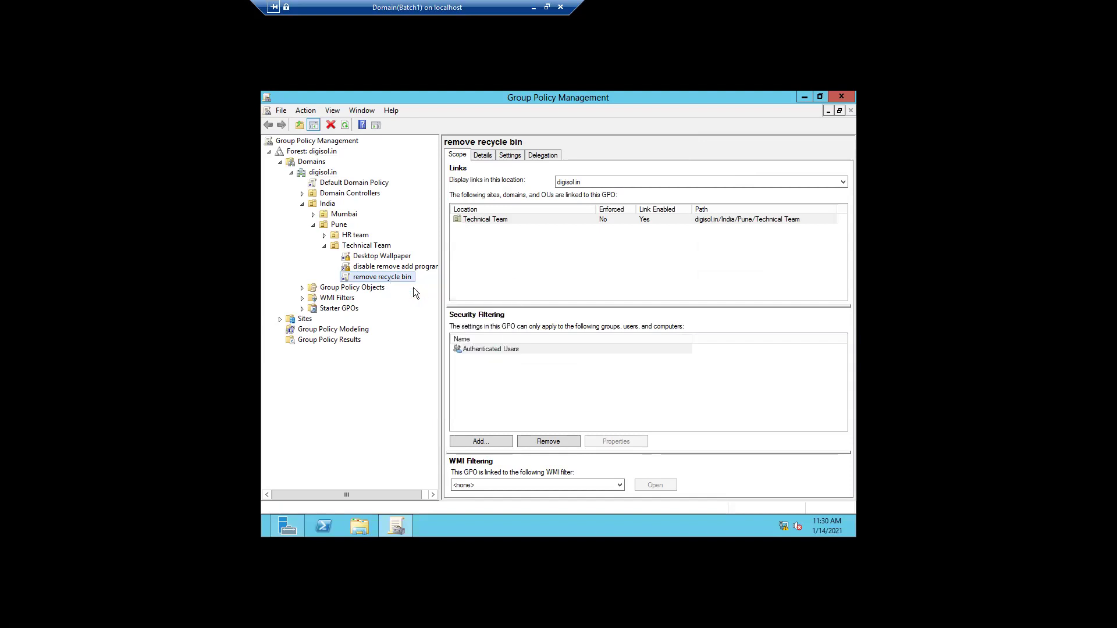